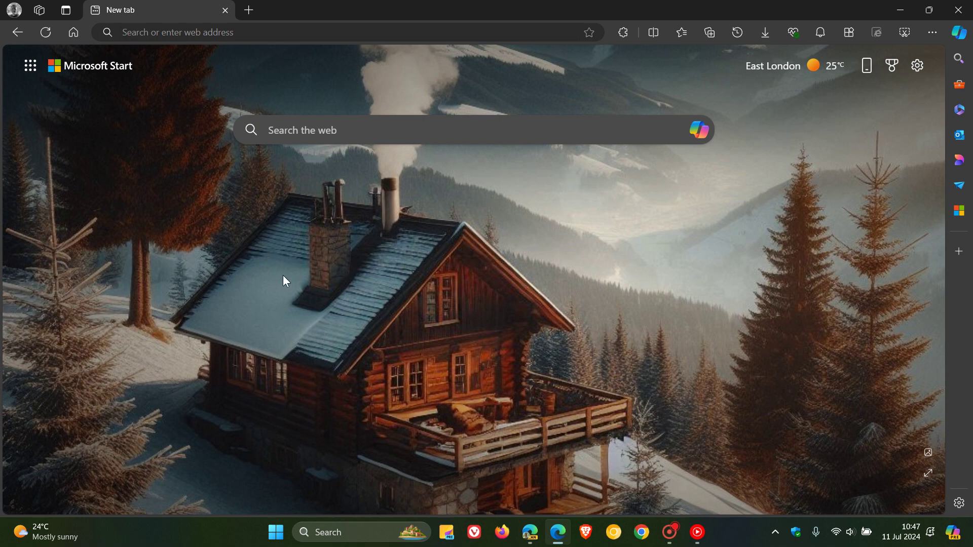
Step: Glance at the tab actions menu, then view the stable Edge tab-panel screenshot full screen
left_click(69, 10)
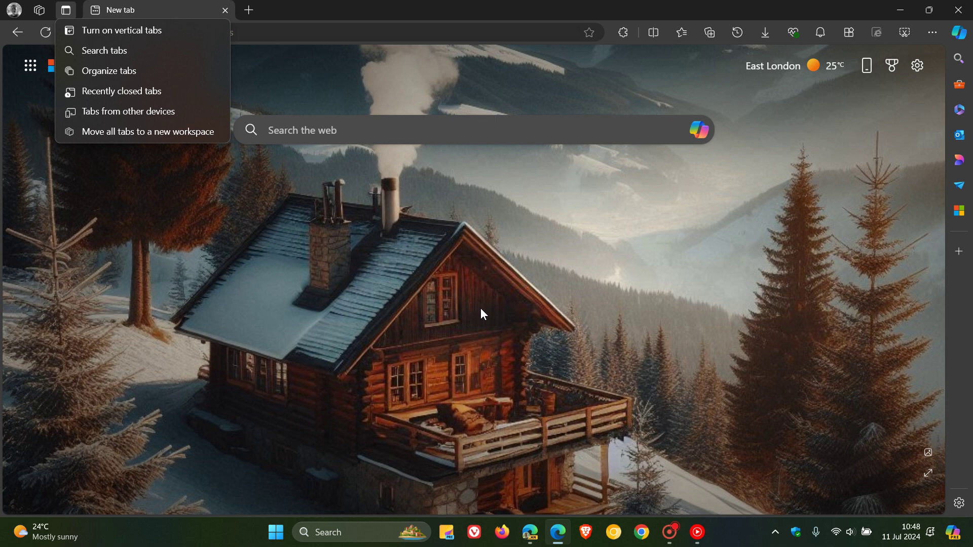
key("Escape")
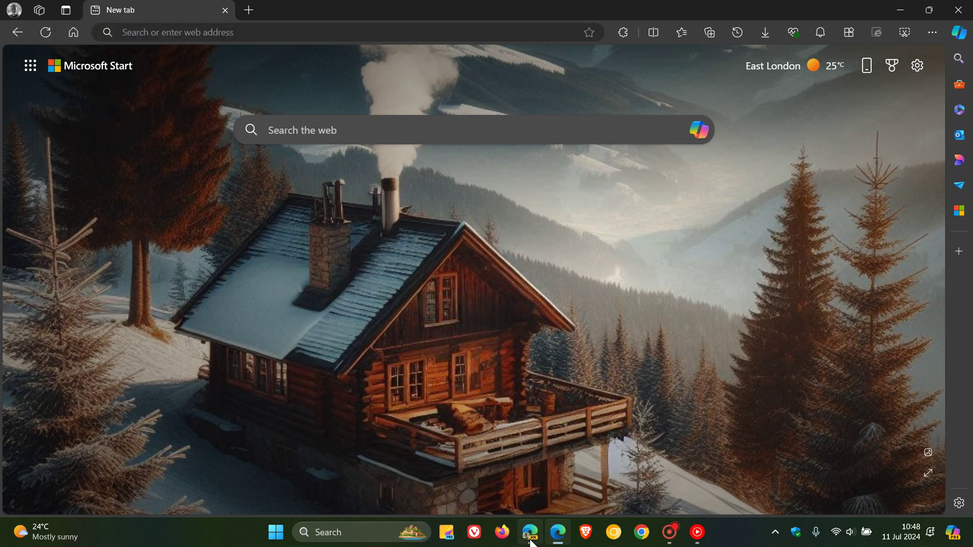
mouse_move(530, 532)
left_click(520, 420)
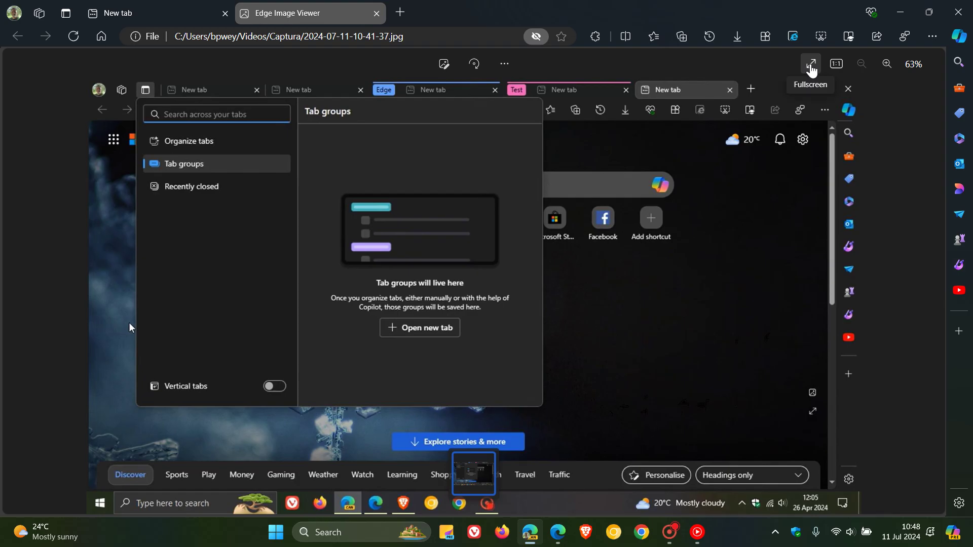
left_click(811, 64)
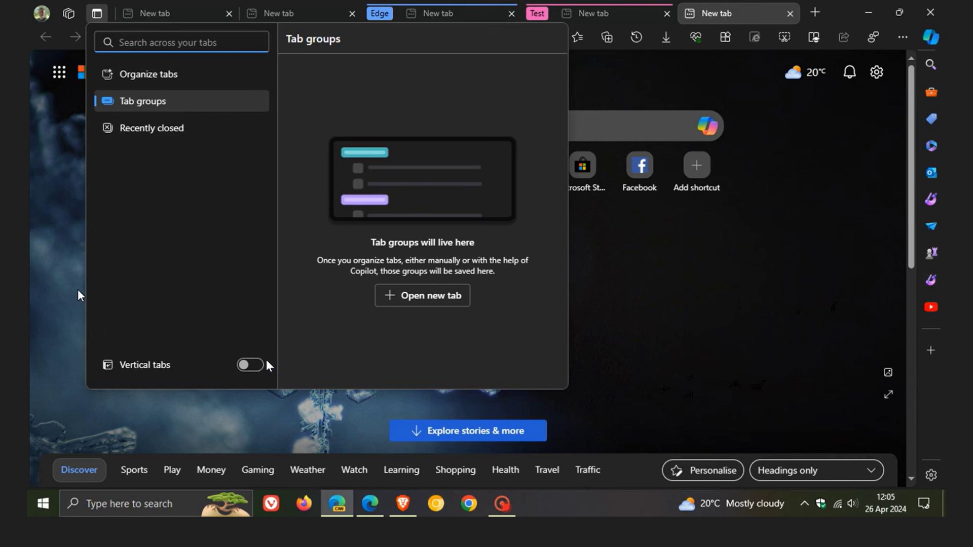
key("Escape")
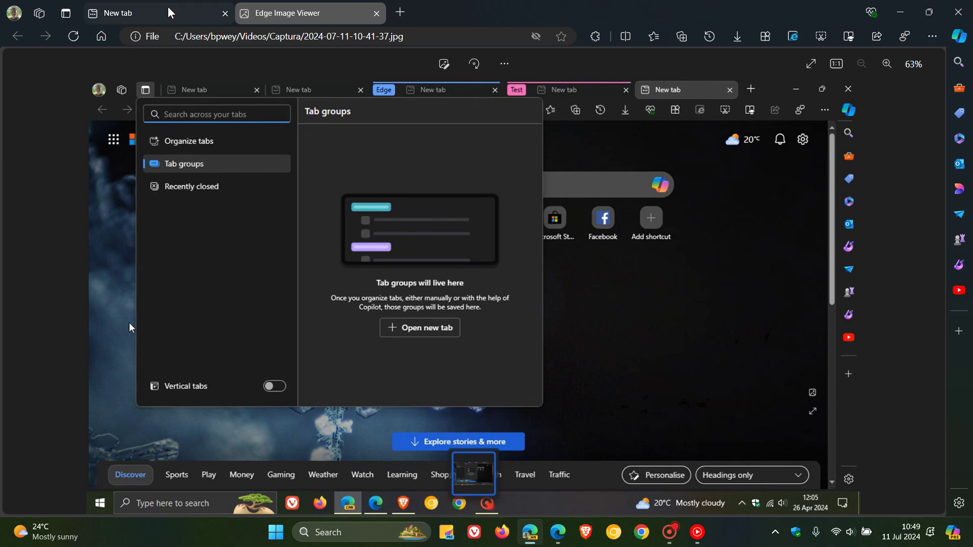
Step: Switch to the New tab page and open the Search your tabs panel
left_click(169, 7)
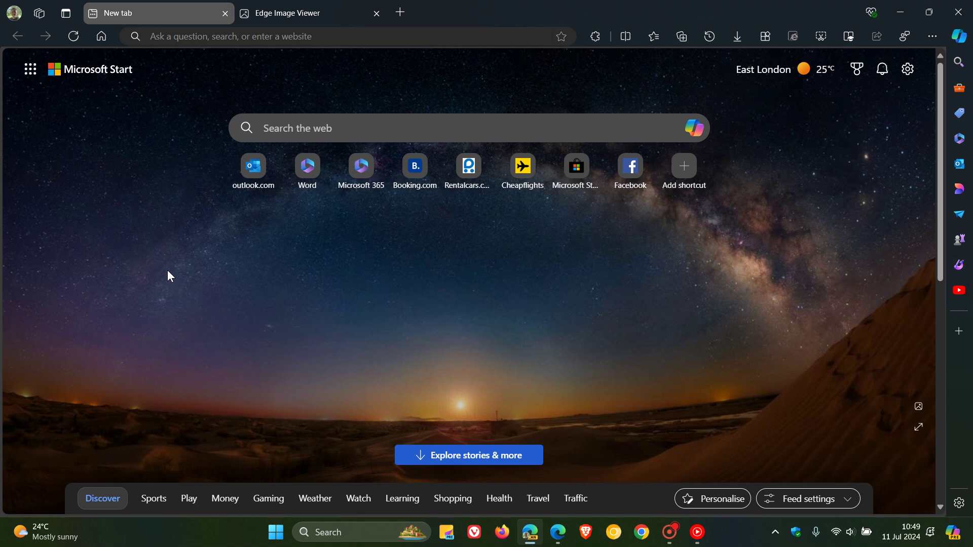
left_click(67, 13)
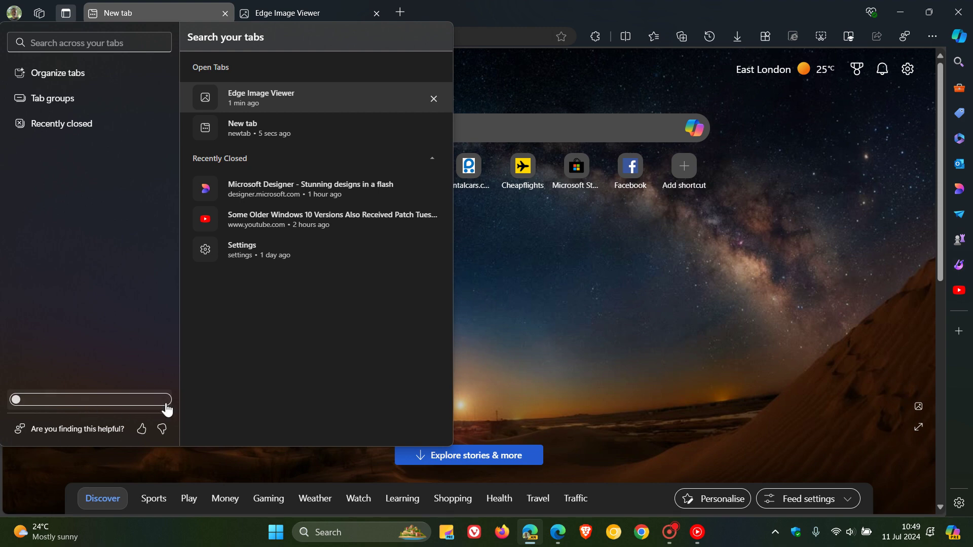
Step: Switch to vertical tabs and back to horizontal with Ctrl+Shift+comma
key("ctrl+shift+comma")
left_click(573, 330)
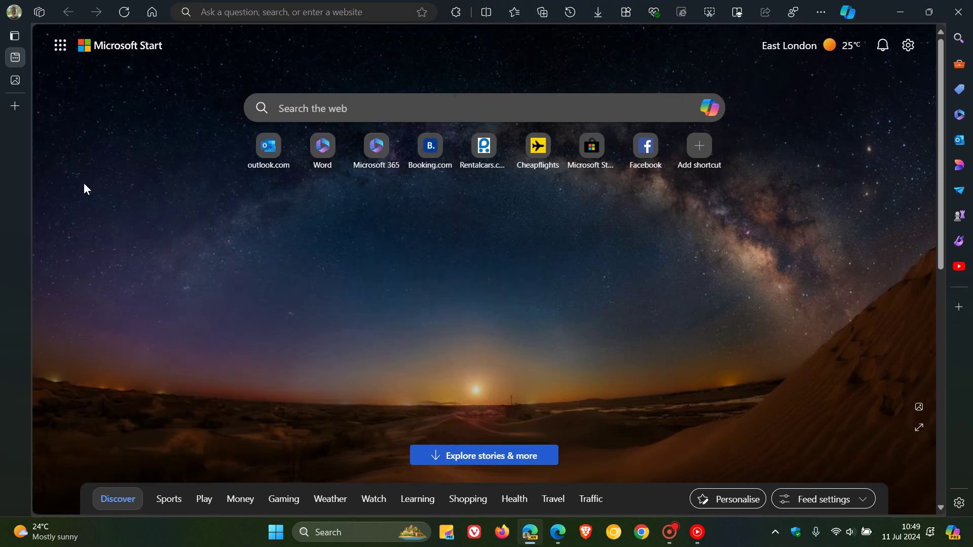
left_click(14, 36)
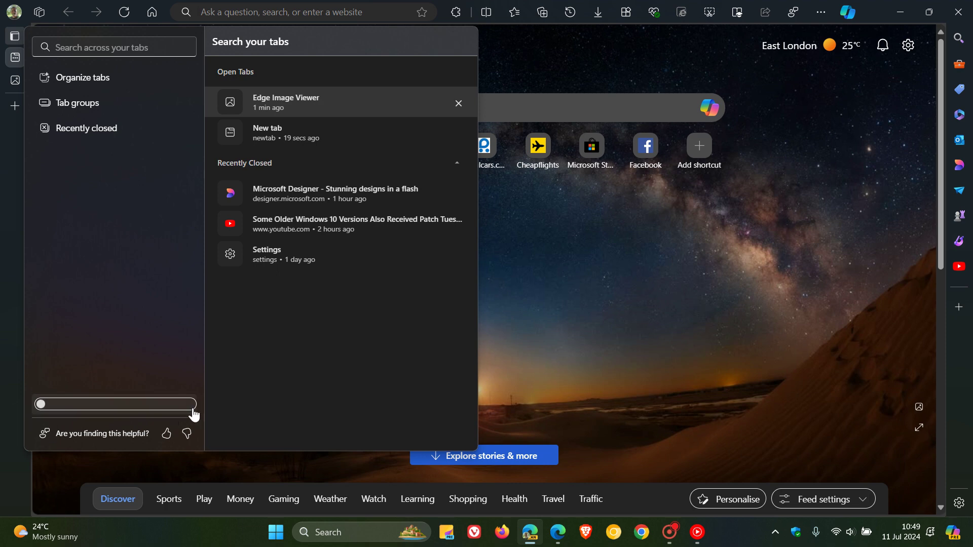
key("ctrl+shift+comma")
left_click(633, 298)
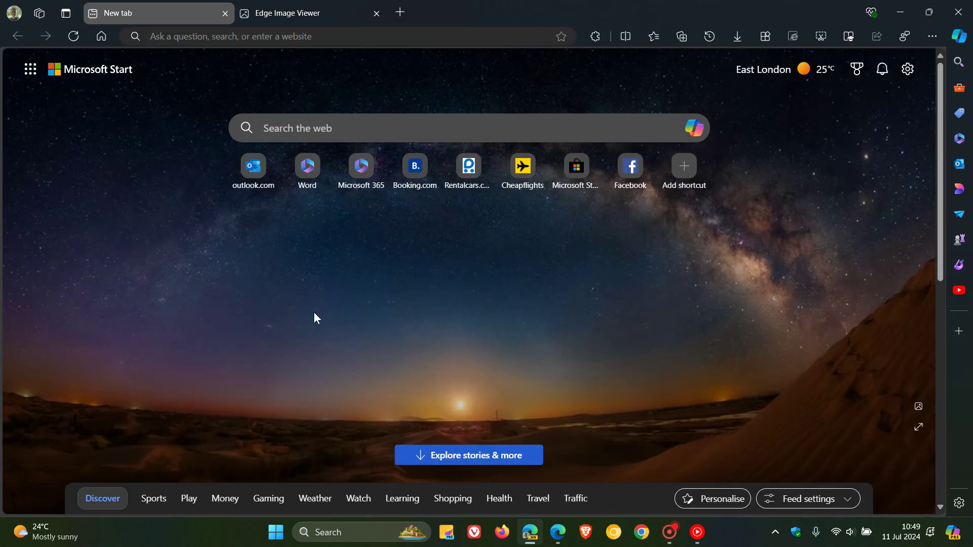
Step: Toggle the vertical-tabs slider in the tab search panel on and off
left_click(65, 13)
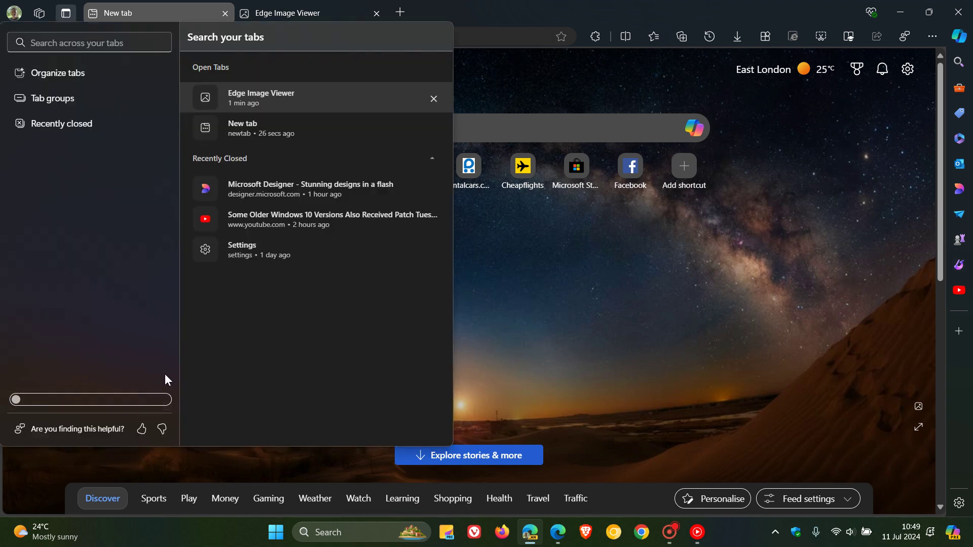
left_click(169, 405)
left_click(20, 401)
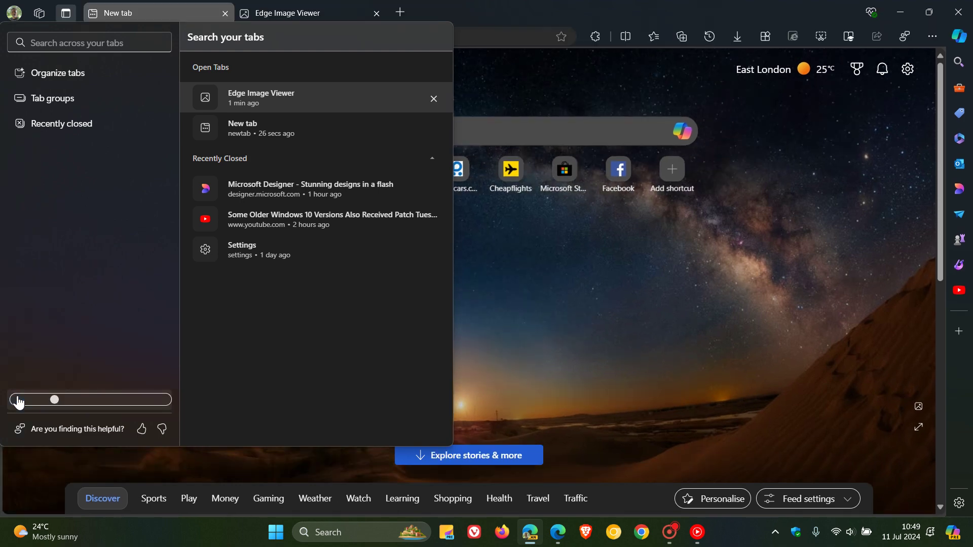
left_click(162, 406)
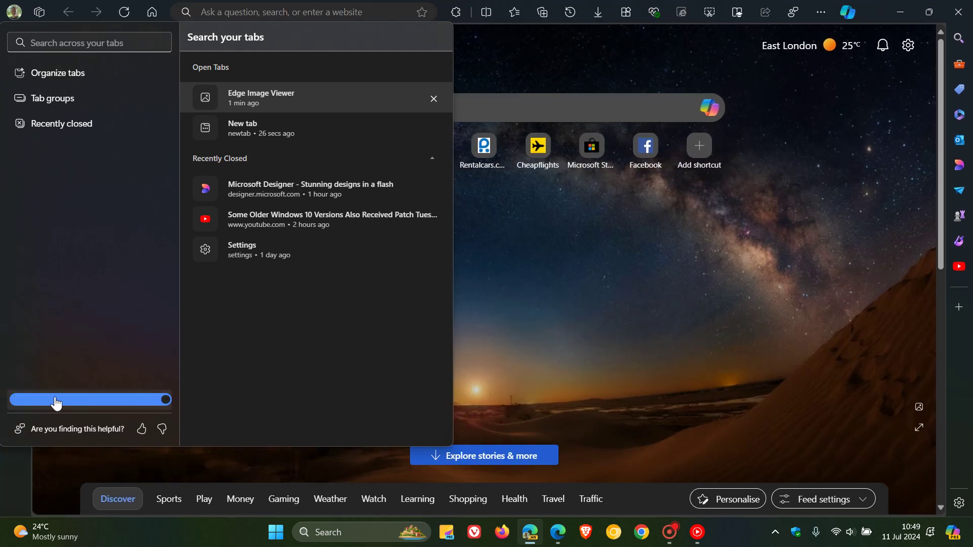
left_click(21, 402)
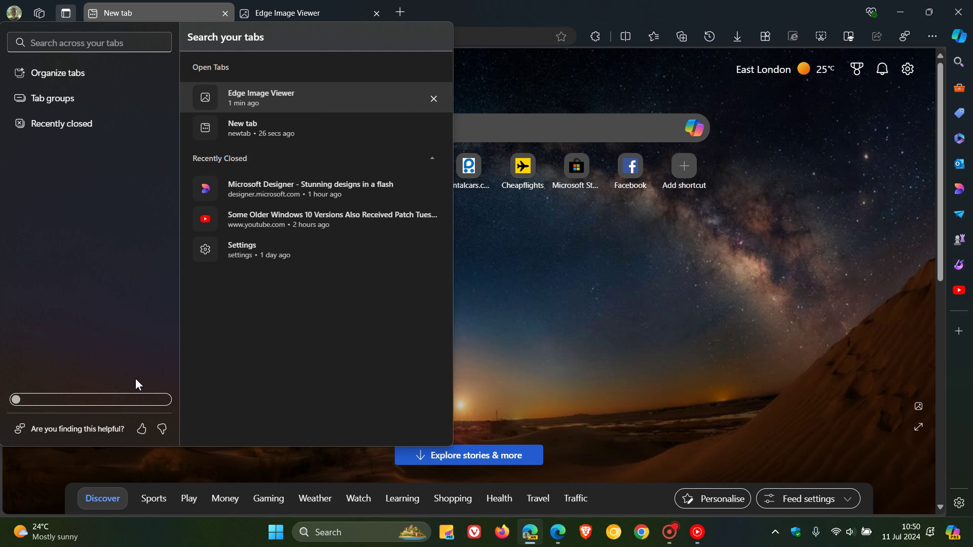
Step: In the cabin-wallpaper window, turn vertical tabs on, then back off
left_click(595, 292)
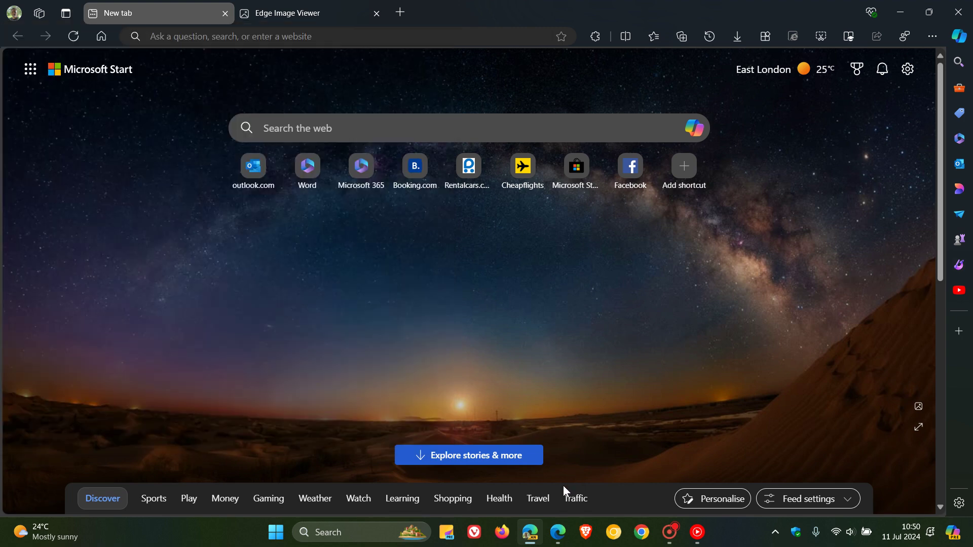
left_click(558, 530)
left_click(66, 10)
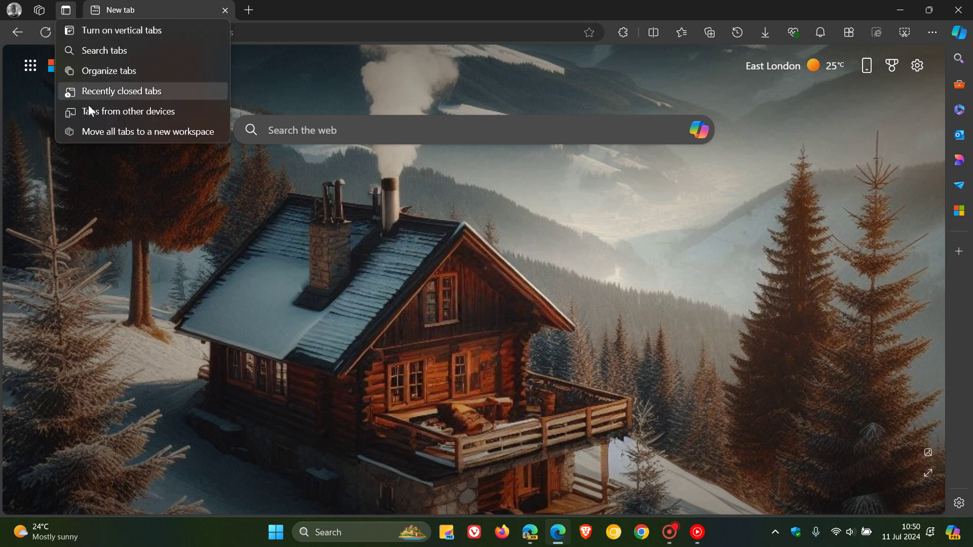
left_click(116, 30)
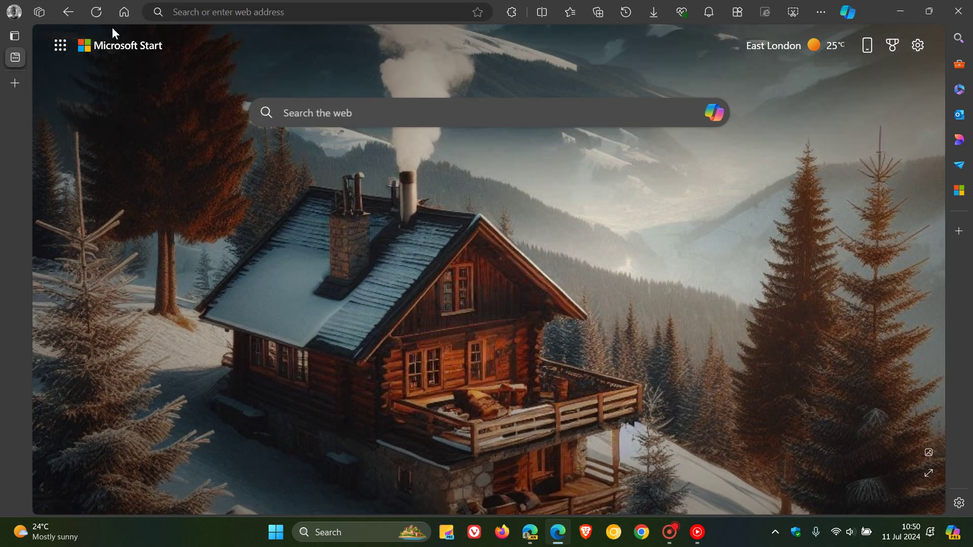
left_click(15, 36)
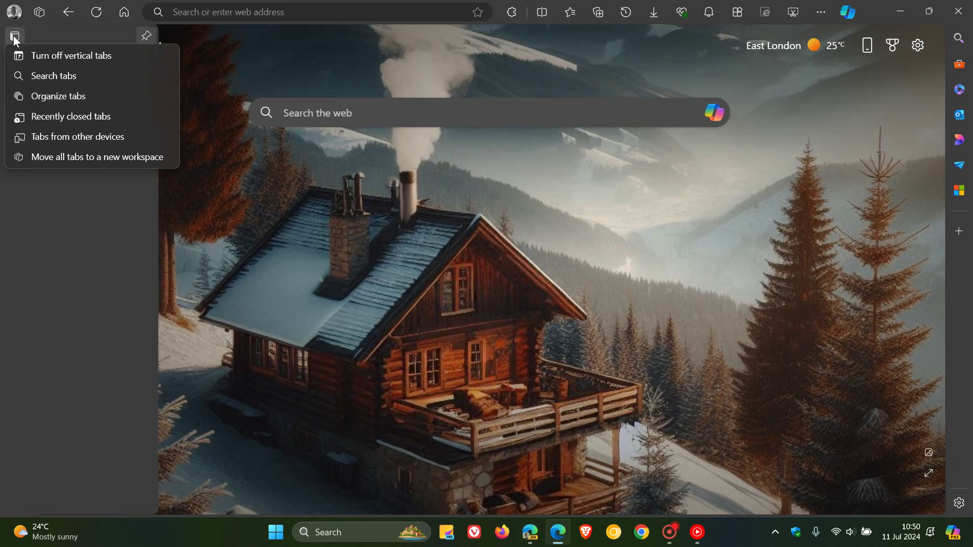
left_click(92, 56)
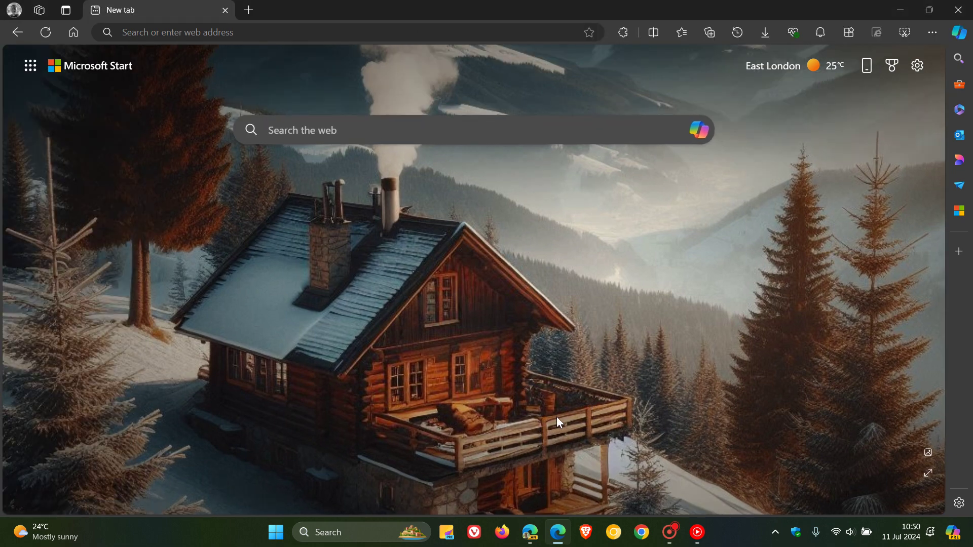
mouse_move(530, 532)
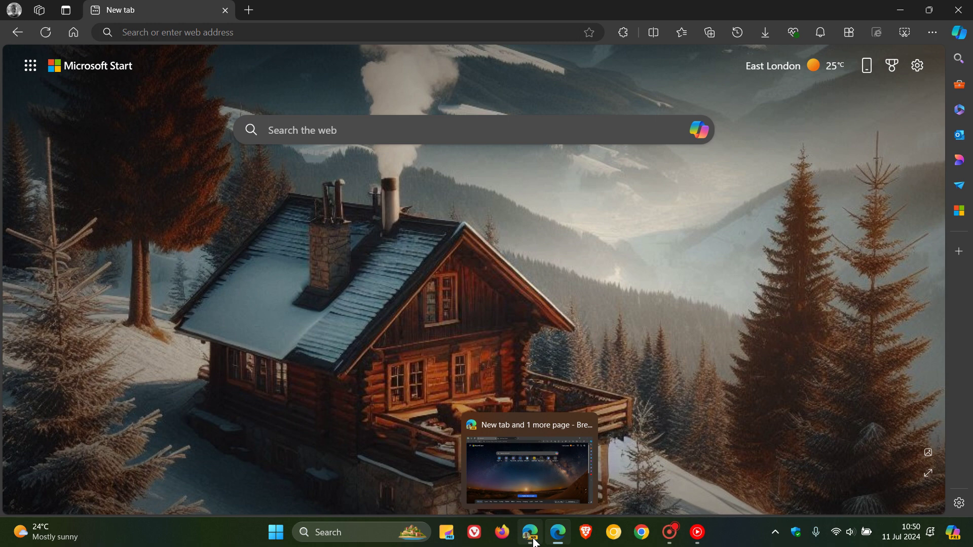
Step: Turn on vertical tabs in the Milky Way window using the tab search panel's slider
left_click(529, 467)
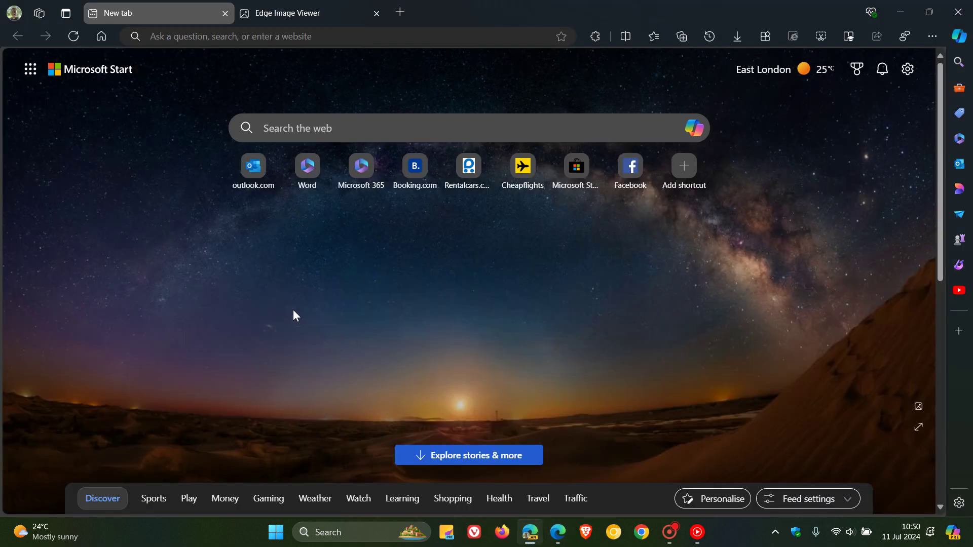
left_click(66, 14)
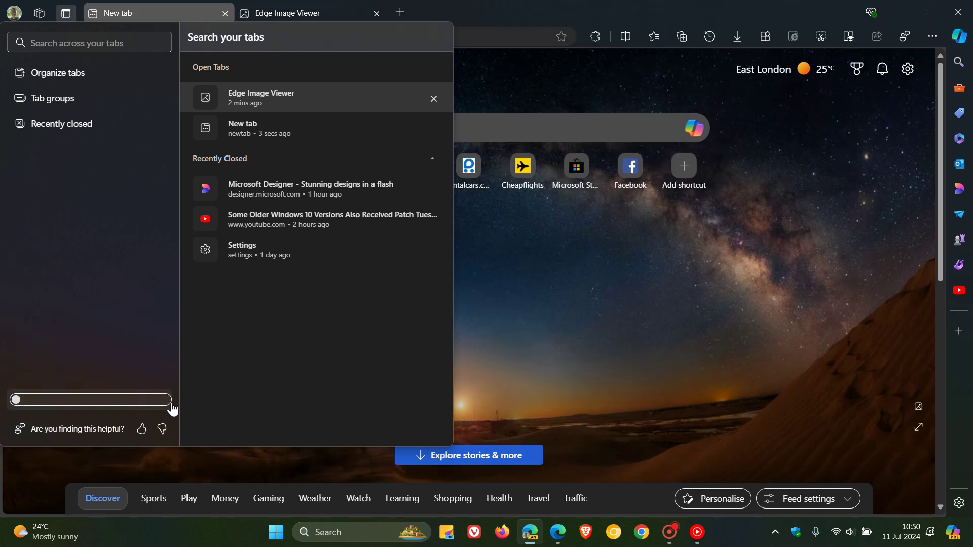
left_click(630, 301)
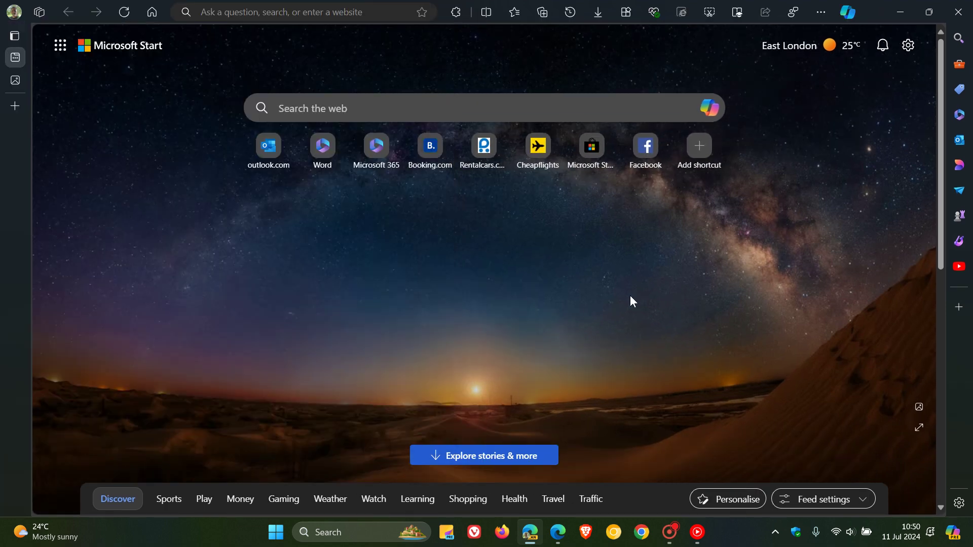